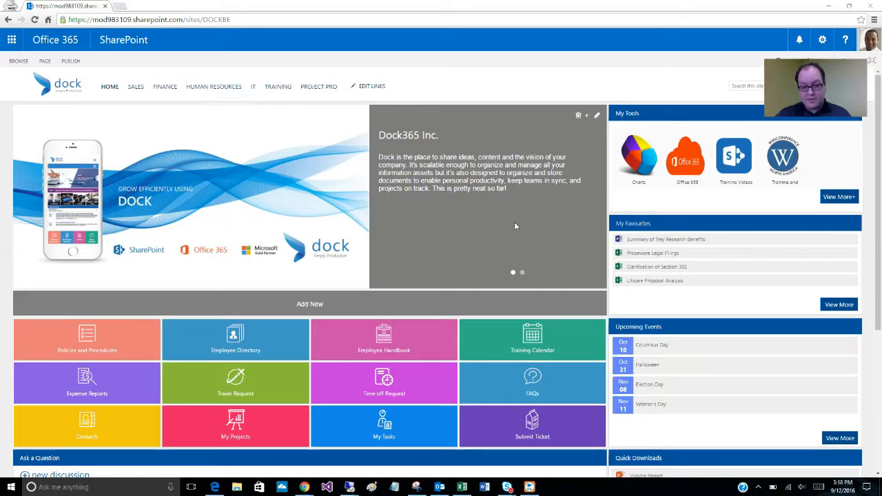
- Start a new content rotator slide on the home page and title it "DOCK is awesome!"
left_click(522, 272)
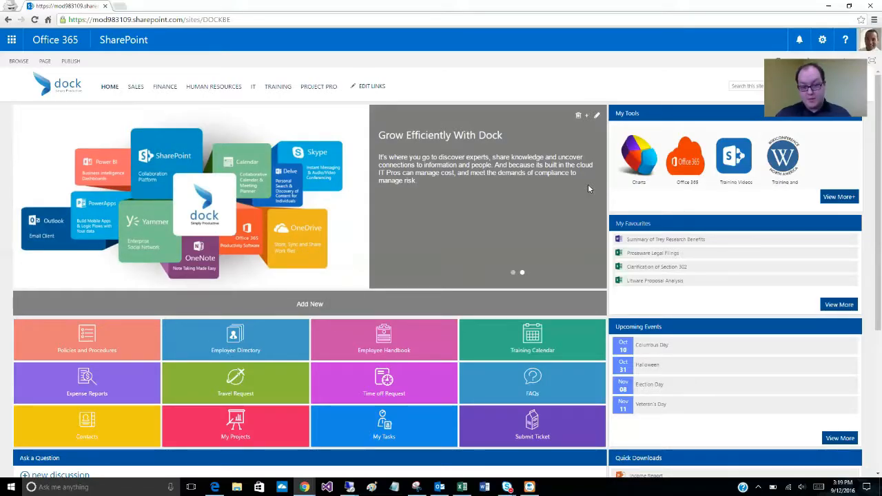
left_click(586, 115)
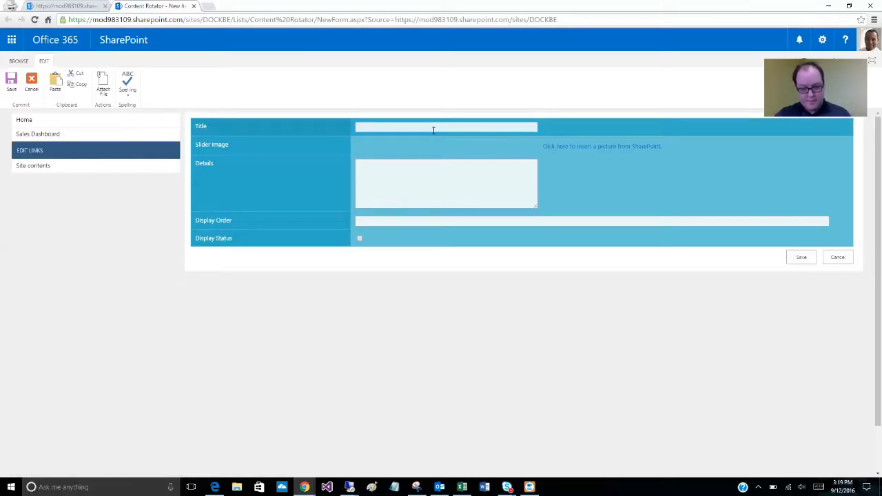
key("ctrl+plus")
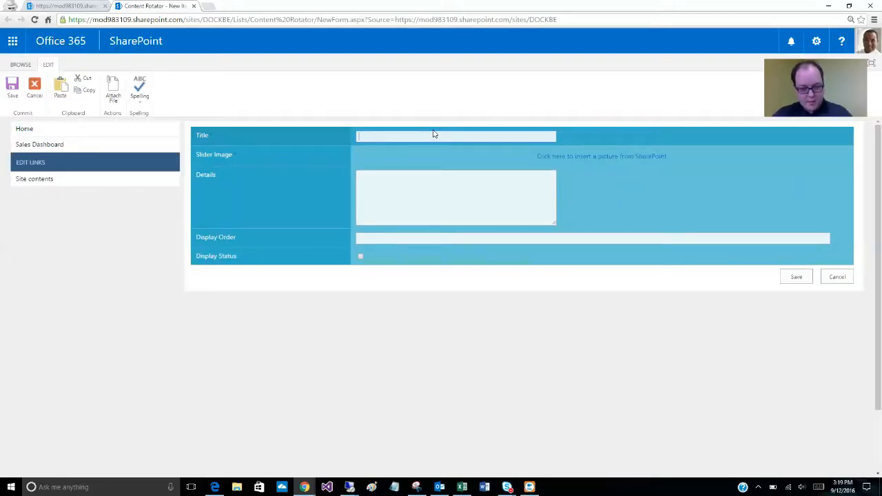
type("DOCK is awes")
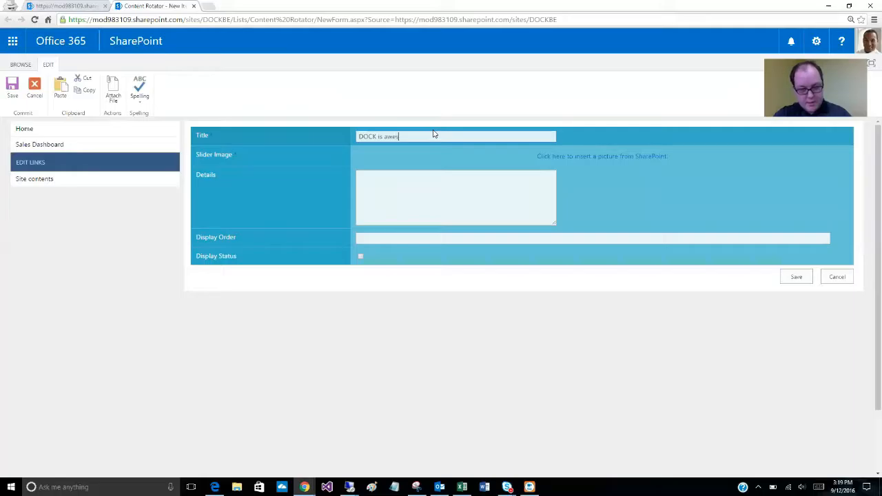
type("ome!")
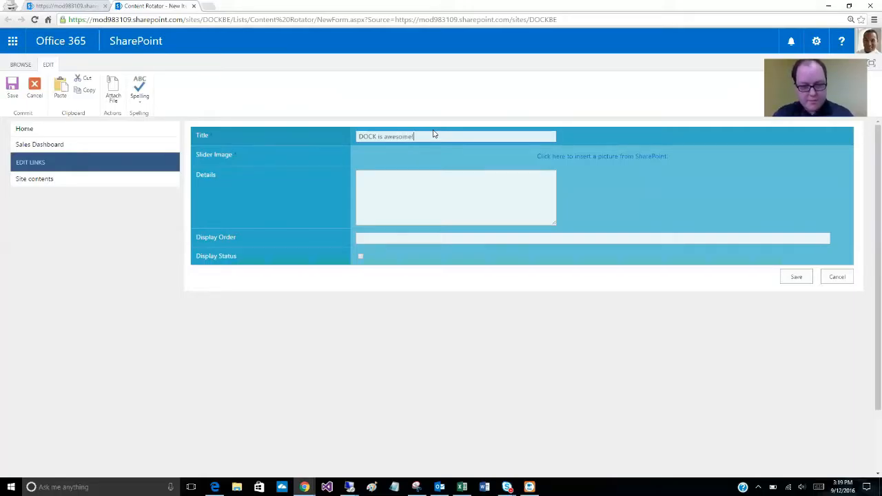
- Enter "DOCK allows you to be productive!" as the new slide's details
left_click(437, 188)
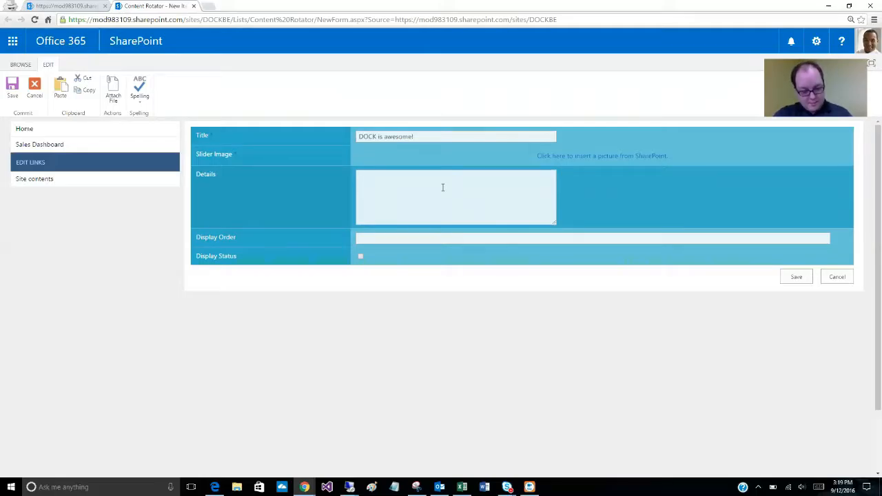
type("DOCK allow")
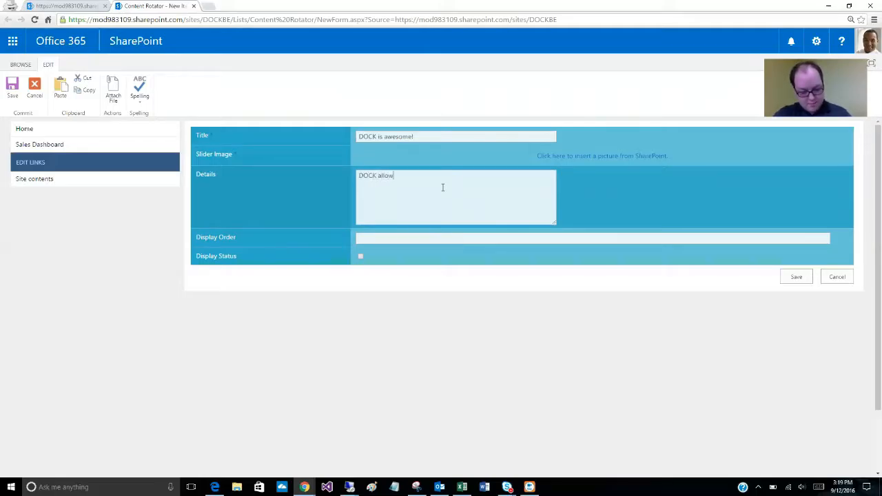
type("s you to be producti")
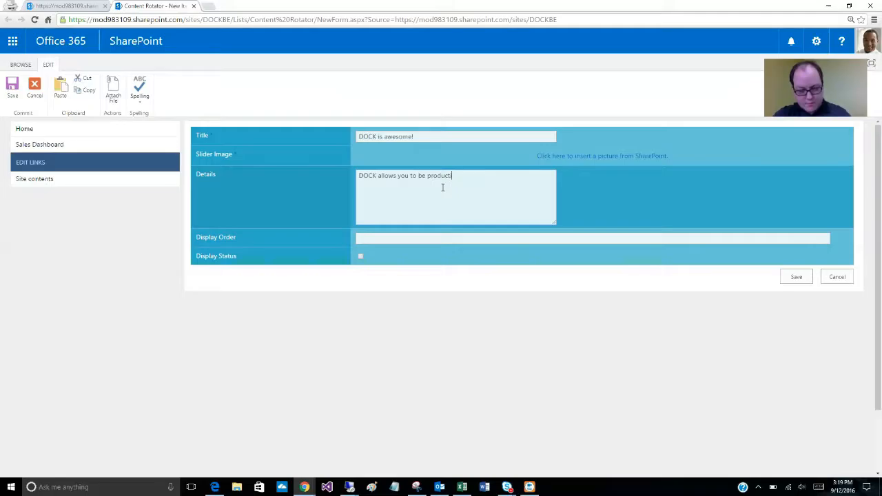
type("!")
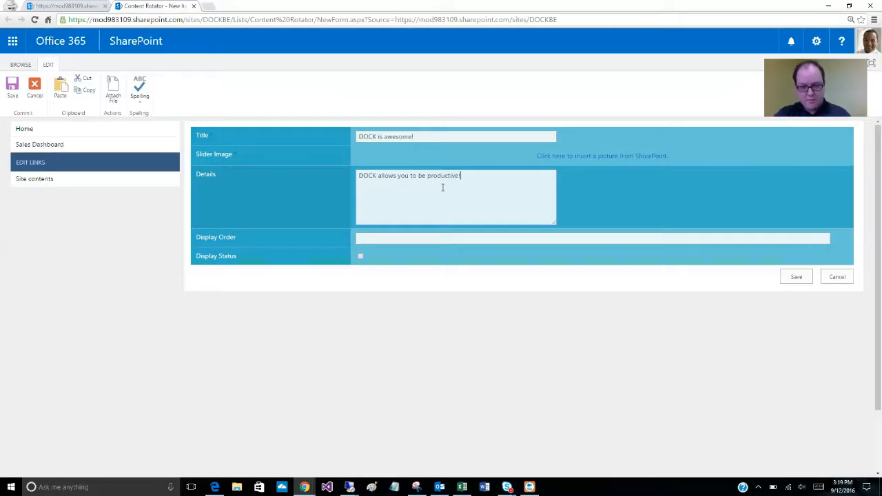
- Insert Slider Image.jpeg from the site's Images library as the slider image, keeping the default image properties
left_click(598, 160)
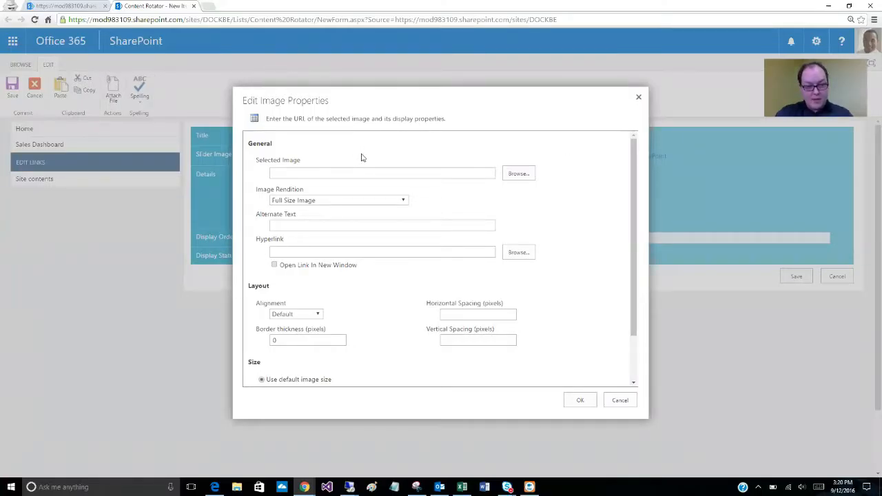
left_click(518, 173)
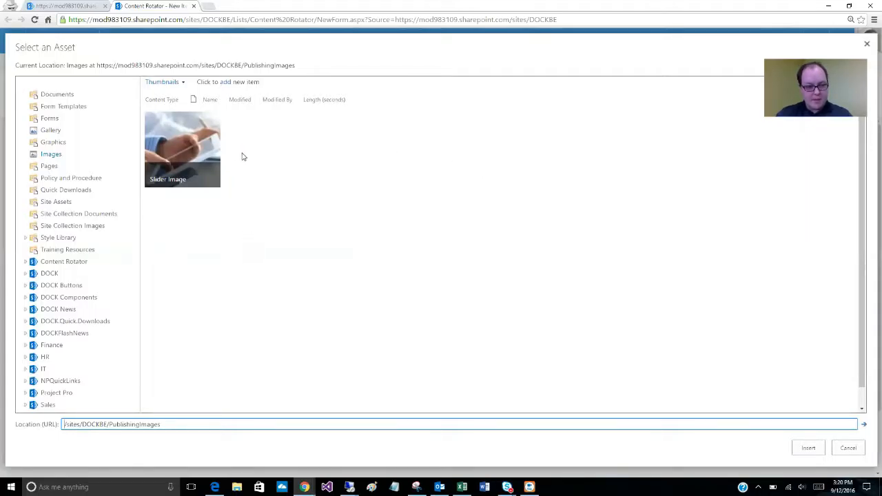
mouse_move(203, 142)
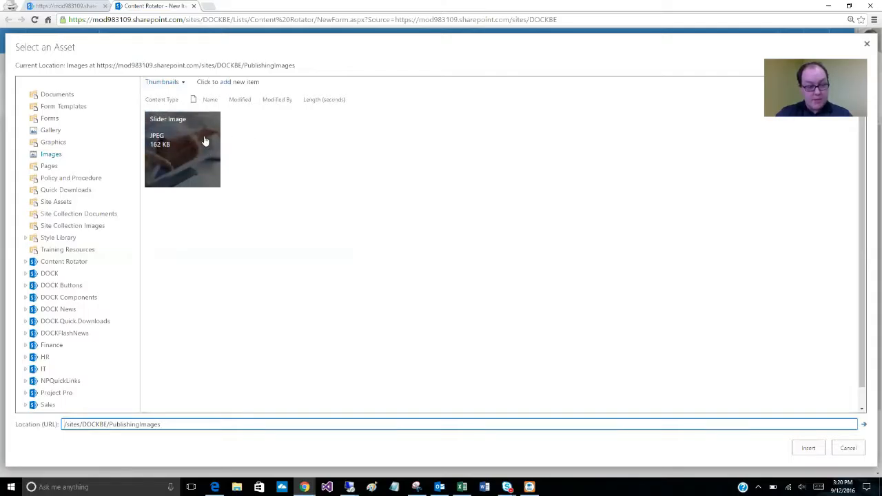
left_click(183, 161)
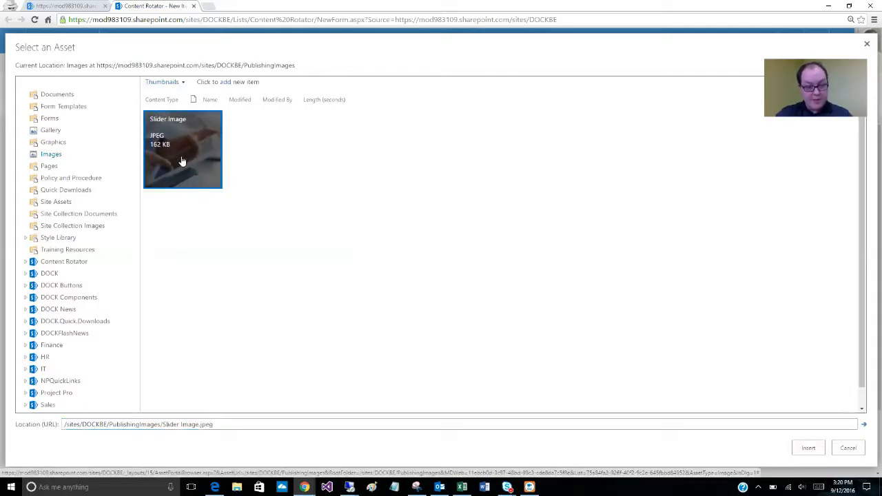
left_click(804, 453)
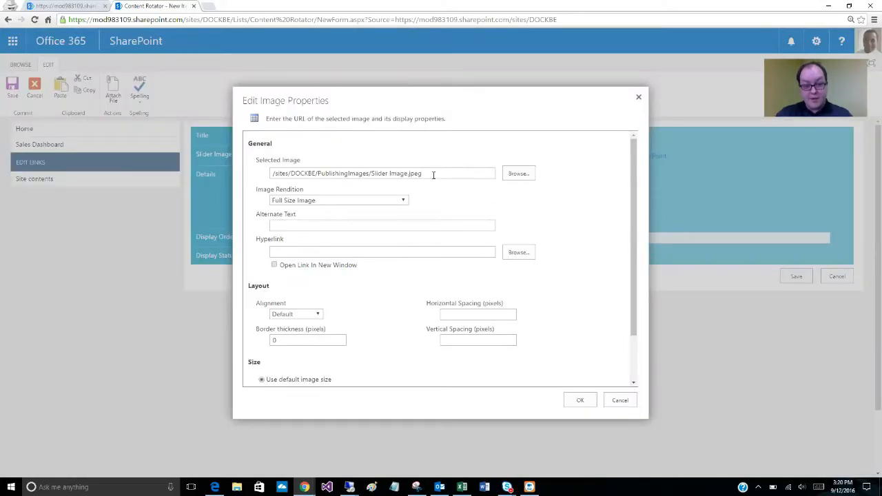
left_click_drag(435, 173, 268, 175)
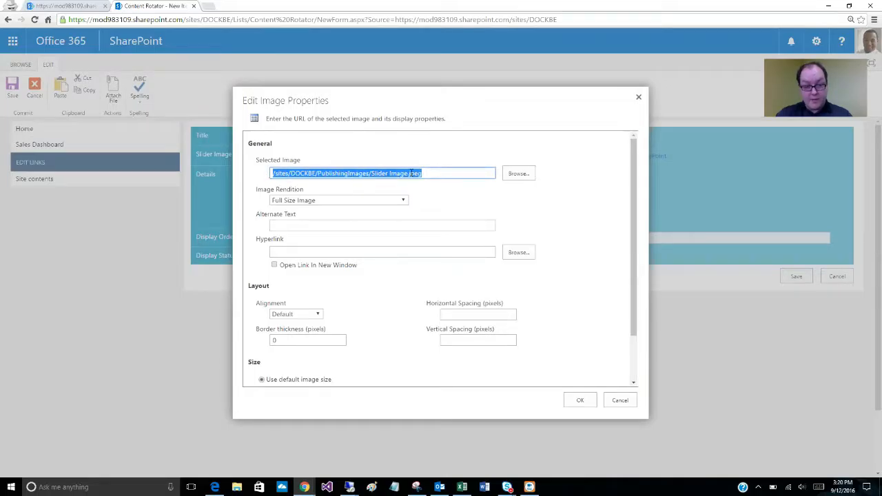
left_click(435, 173)
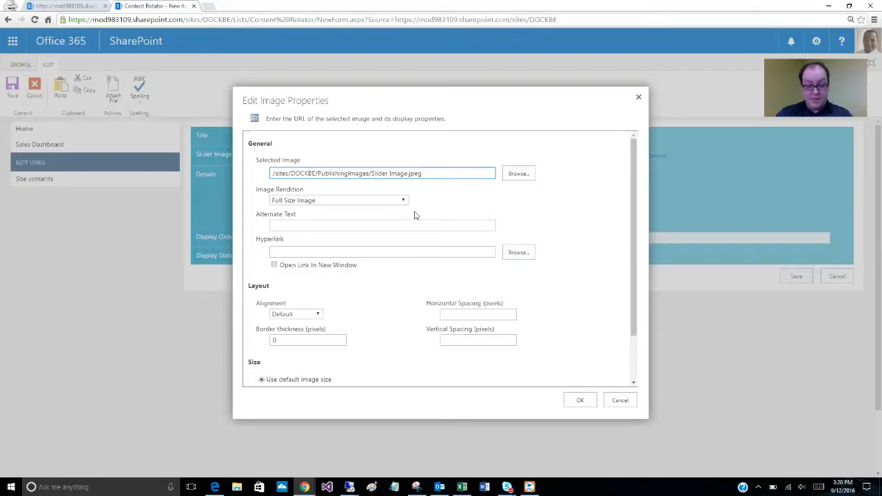
scroll(383, 208, "down", 1)
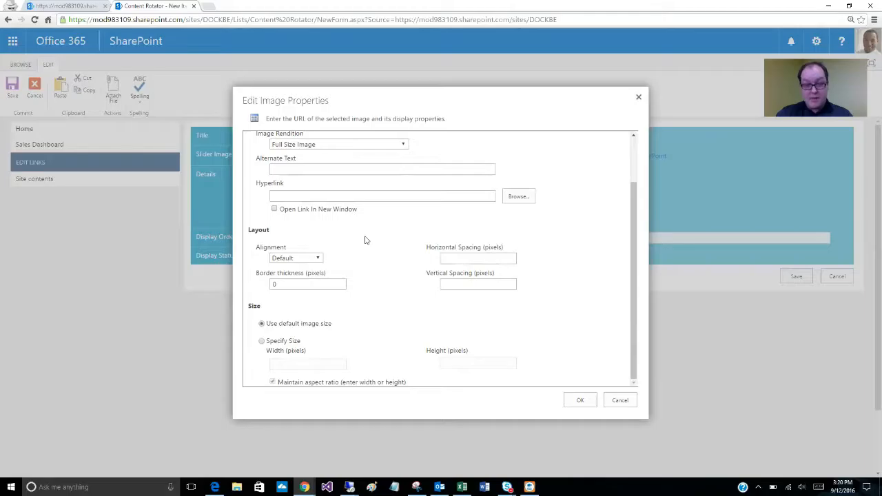
left_click(589, 403)
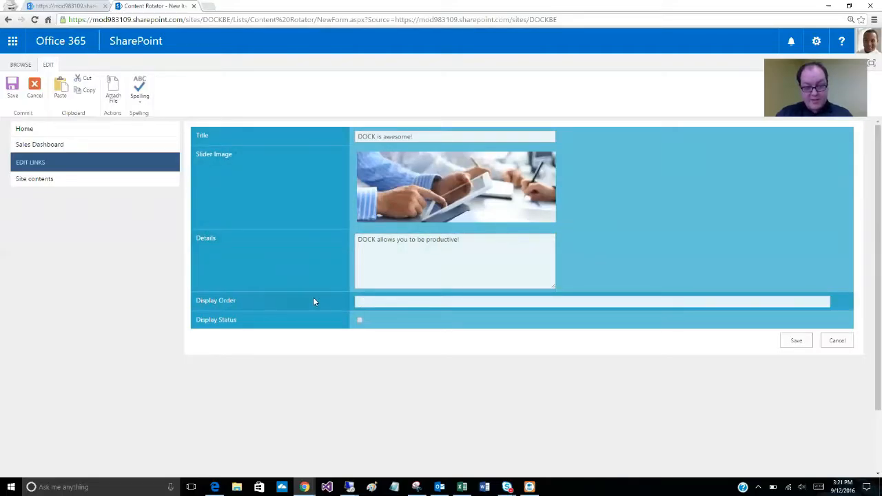
- Set the slide's display order to 3, enable its display status, and save the item
left_click(360, 299)
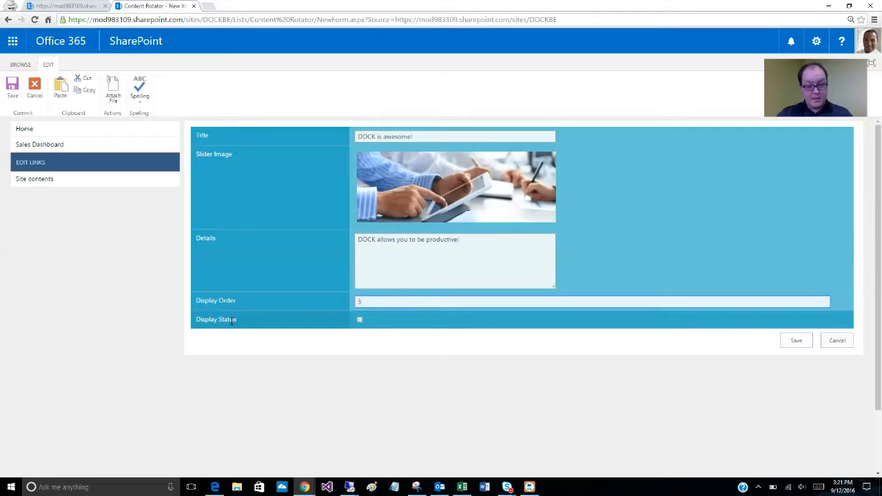
left_click(359, 321)
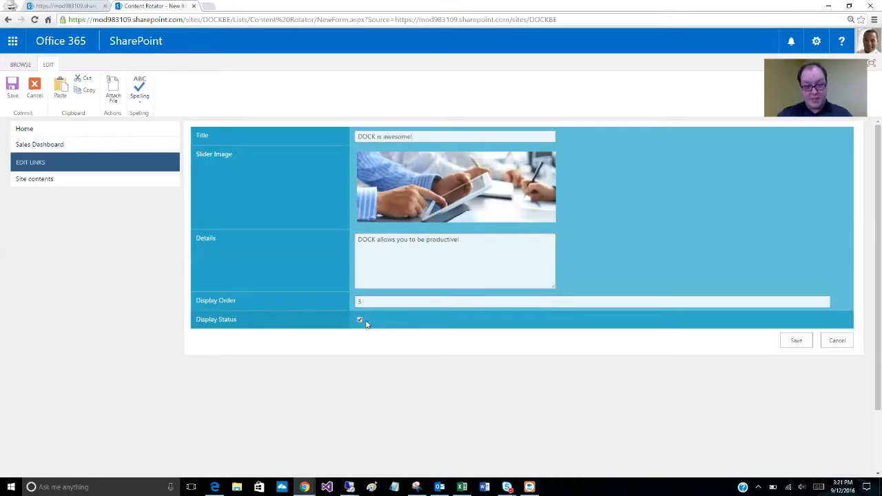
left_click(794, 341)
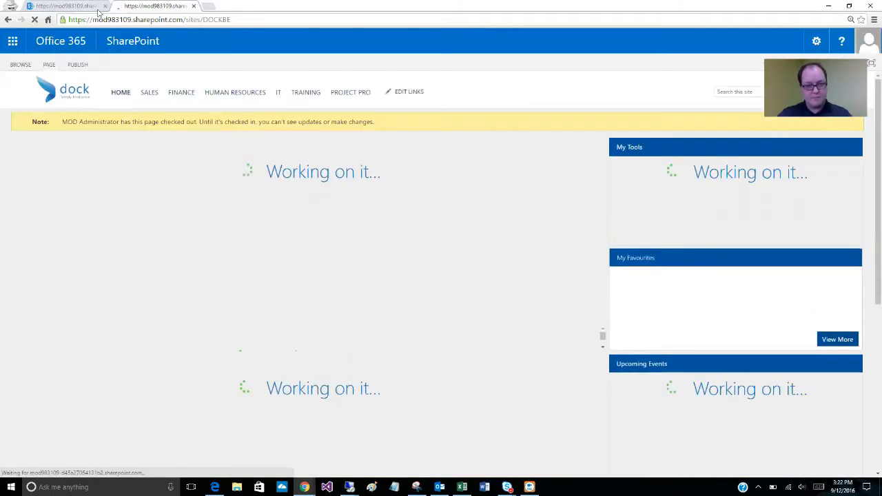
- Close the outdated home page tab and view the second and third rotator slides on the reloaded page
left_click(104, 7)
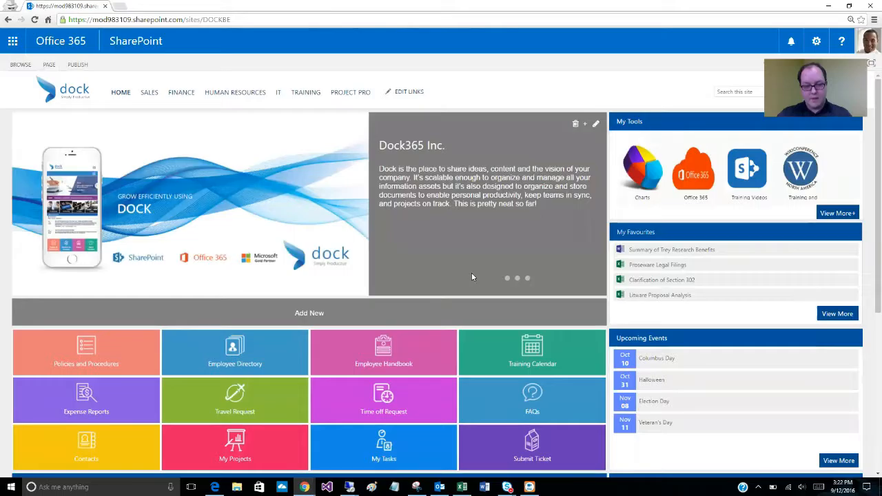
left_click(517, 279)
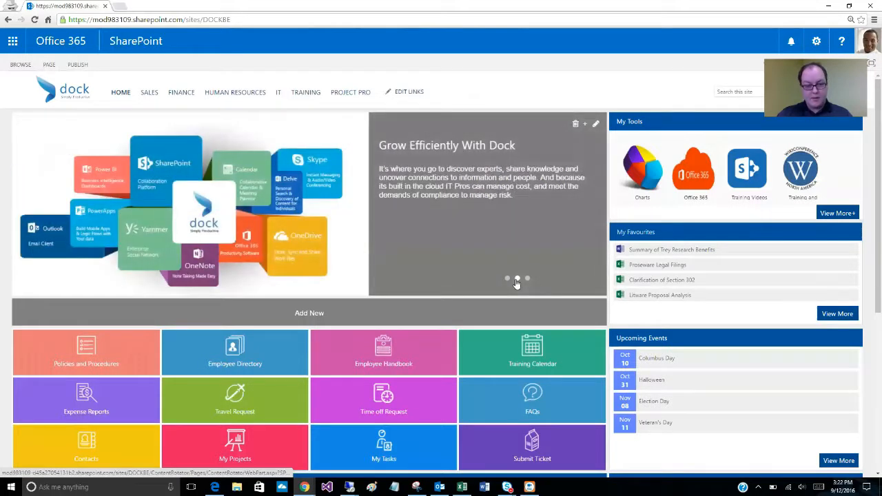
left_click(527, 279)
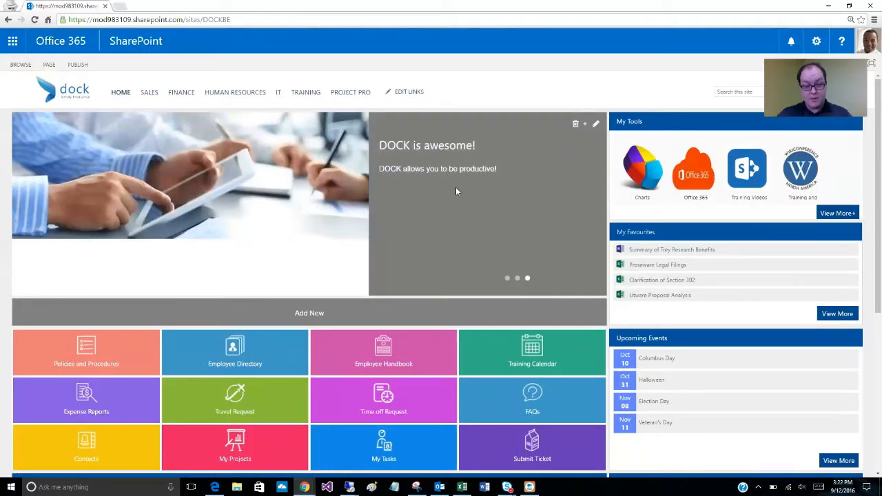
- Edit the "DOCK is awesome!" slide, append "It is exactly what businesses need!" to its details, and save
left_click(597, 130)
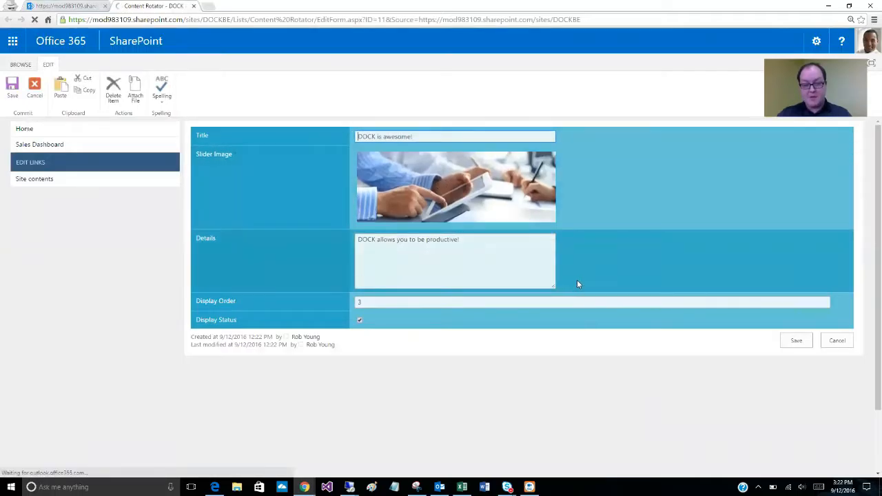
left_click(474, 243)
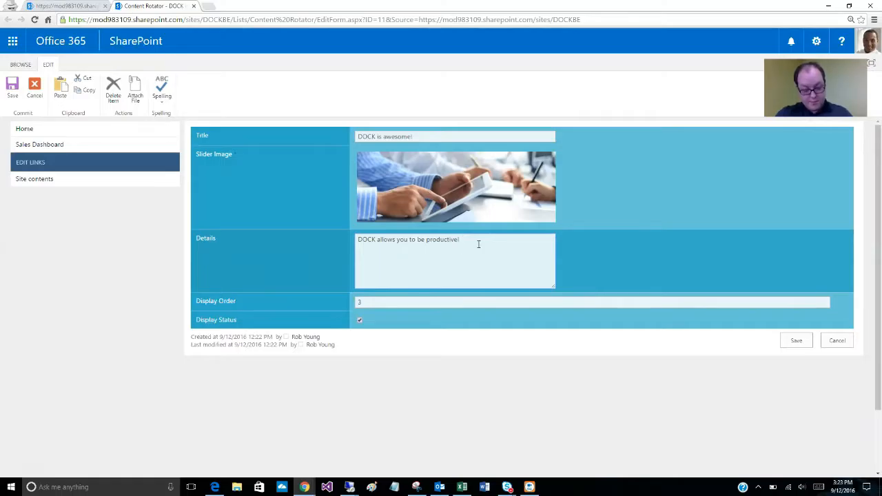
type("It is exac")
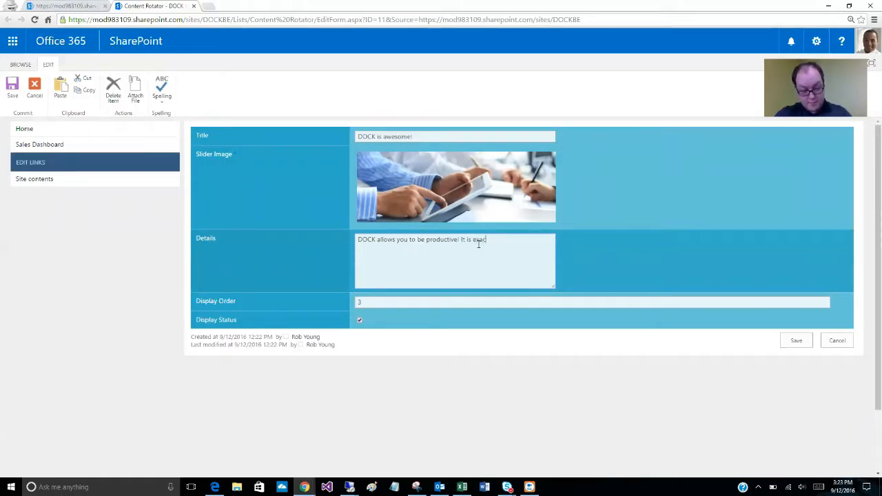
type("tly what")
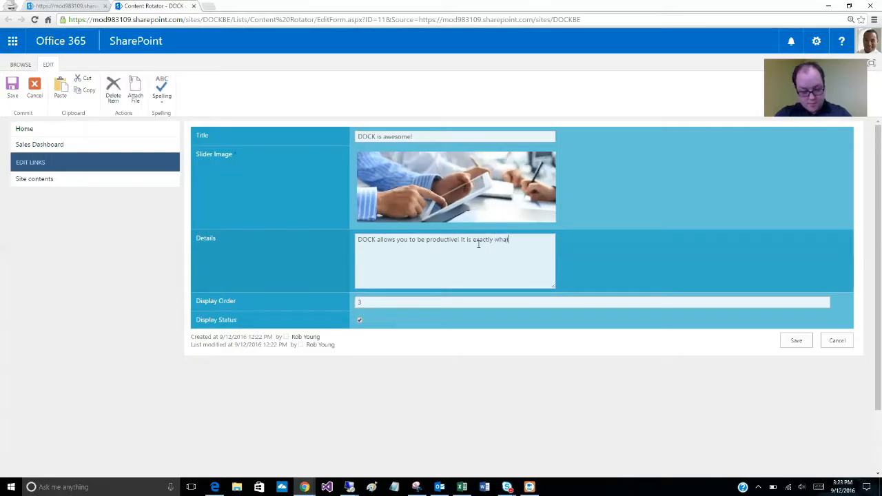
type(" busines")
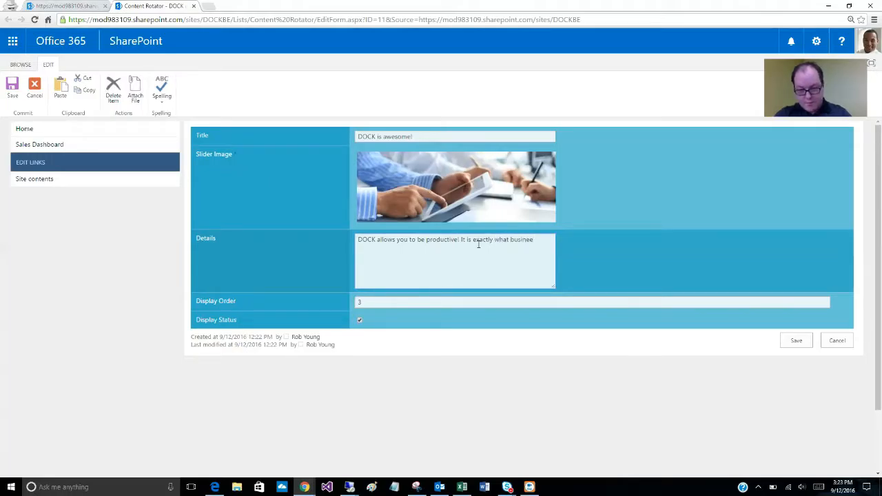
type("sses need!")
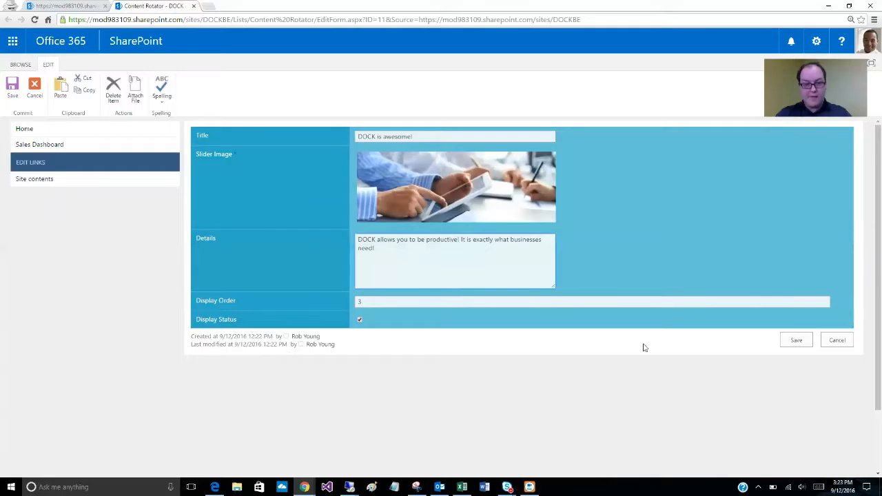
left_click(799, 345)
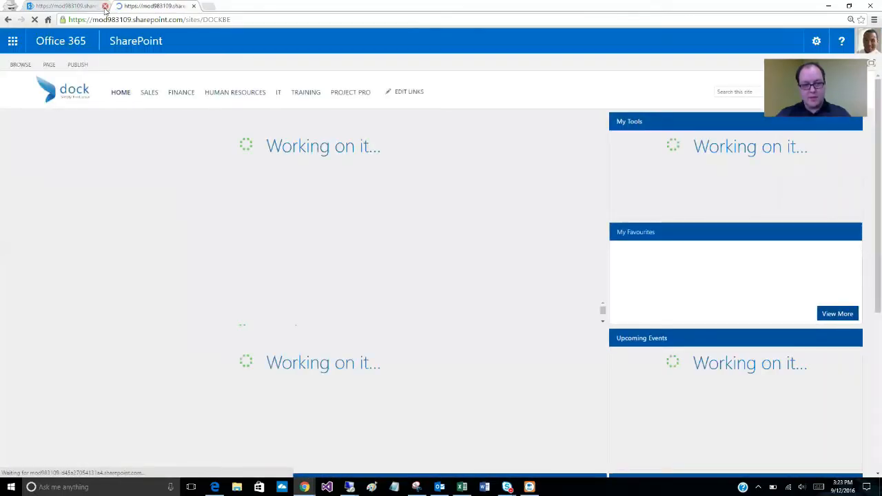
- Close the old home page tab and check the edited details text on the third rotator slide
left_click(105, 5)
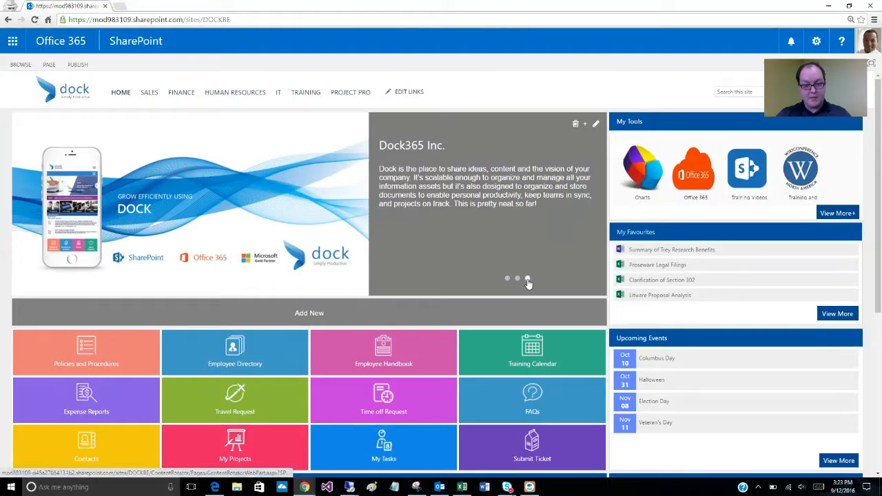
left_click(528, 279)
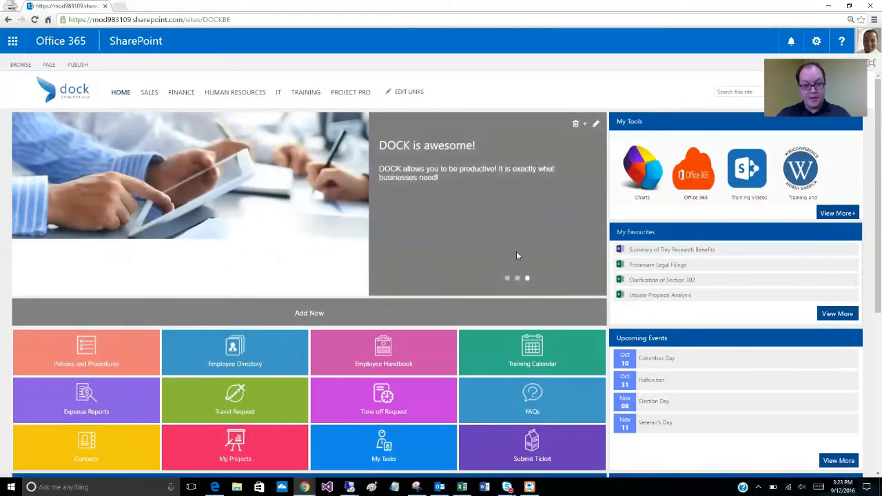
triple_click(437, 177)
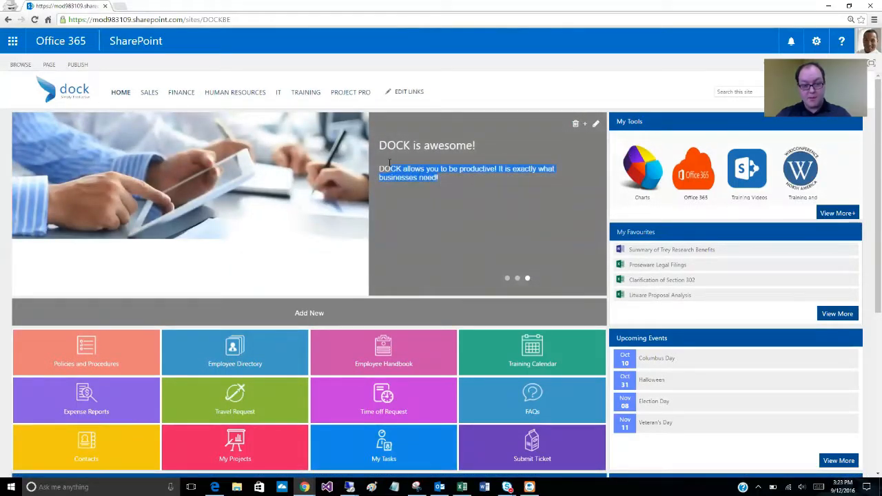
left_click(441, 182)
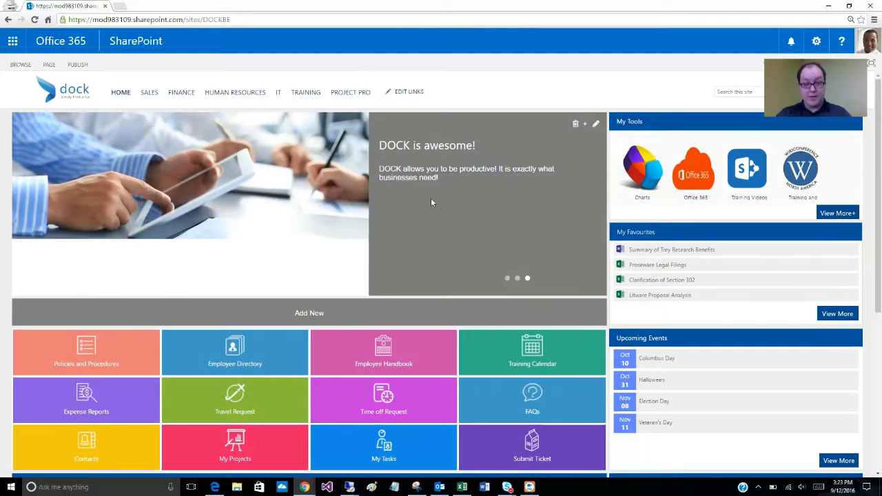
- Delete the "DOCK is awesome!" slide from the rotator, then reload the home page and check the remaining slides
left_click(576, 125)
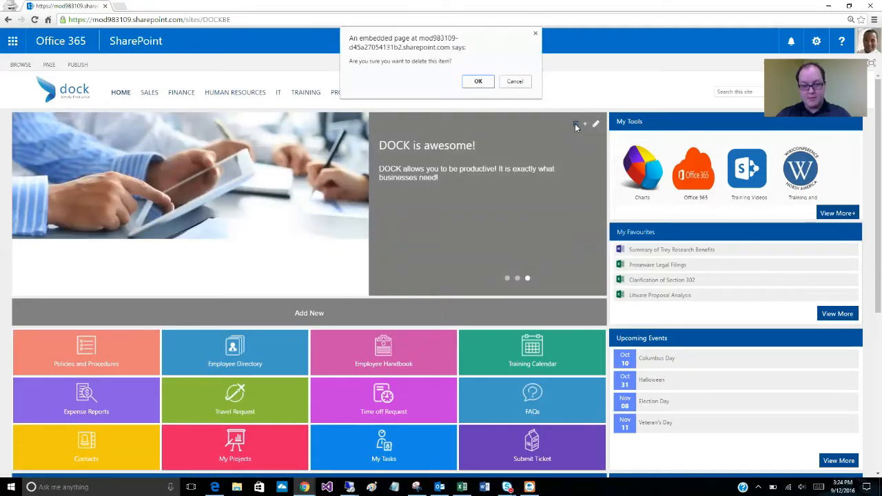
left_click(479, 83)
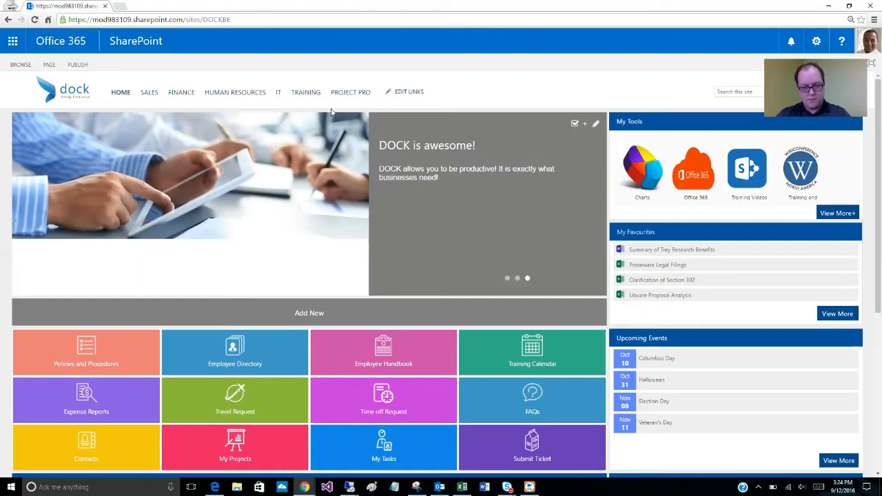
left_click(36, 25)
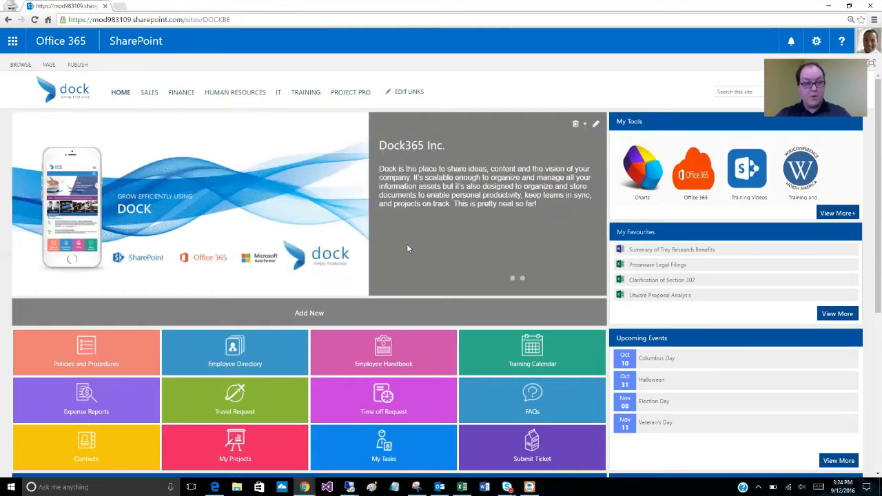
left_click(523, 279)
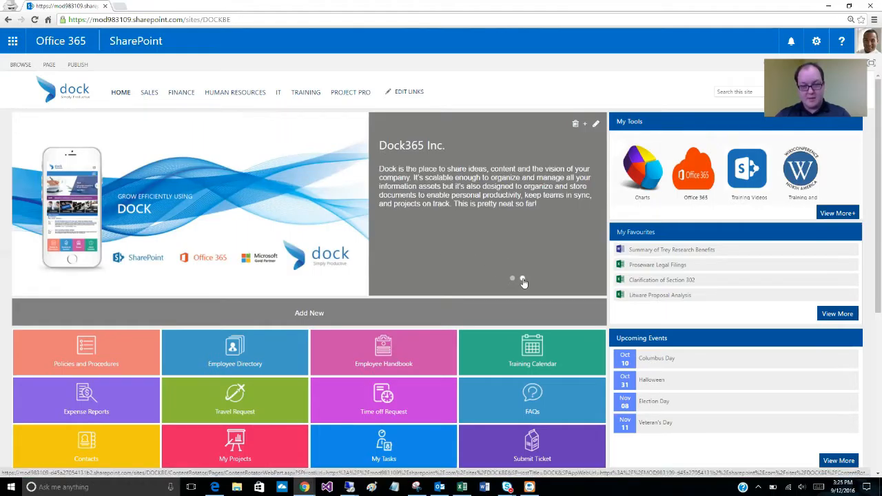
left_click(512, 280)
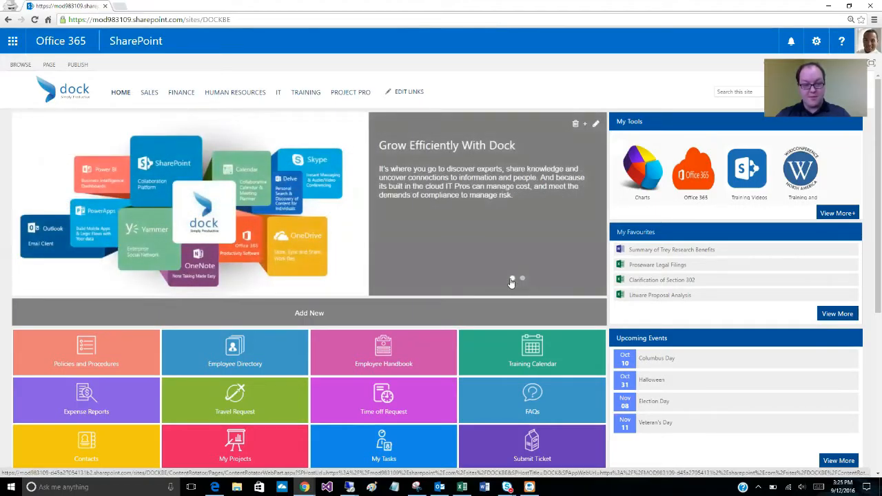